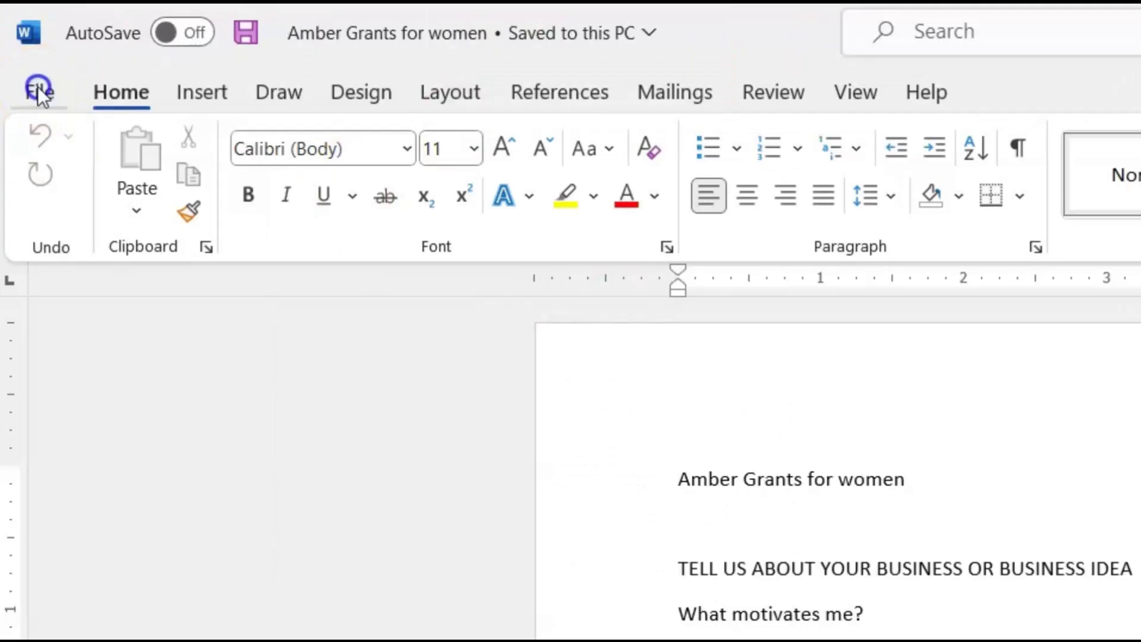
Bring up the Save As page listing save locations for 'Amber Grants for women'.
{"action": "left_click", "coordinate": [37, 90]}
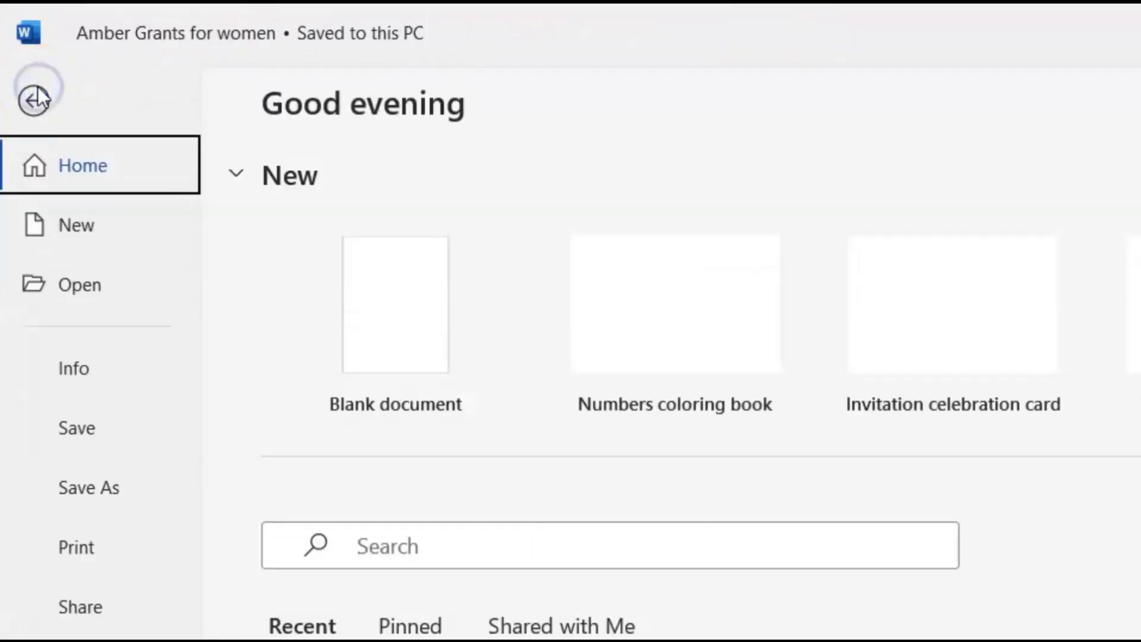
{"action": "left_click", "coordinate": [107, 498]}
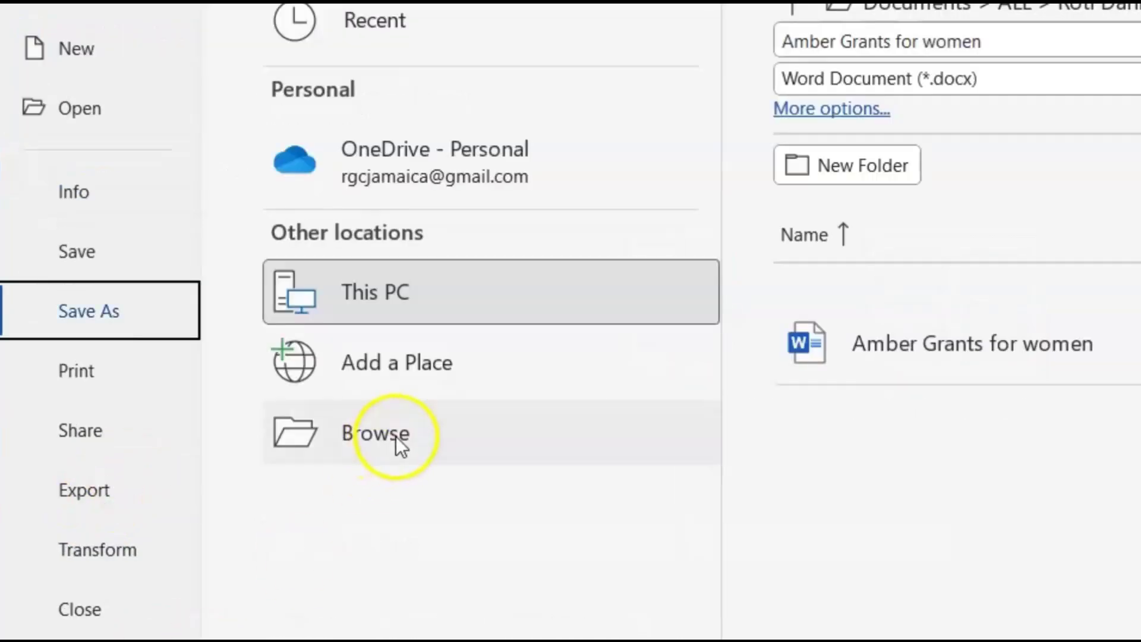
Save 'Amber Grants for women' into the Documents folder through the Browse dialog.
{"action": "left_click", "coordinate": [396, 435]}
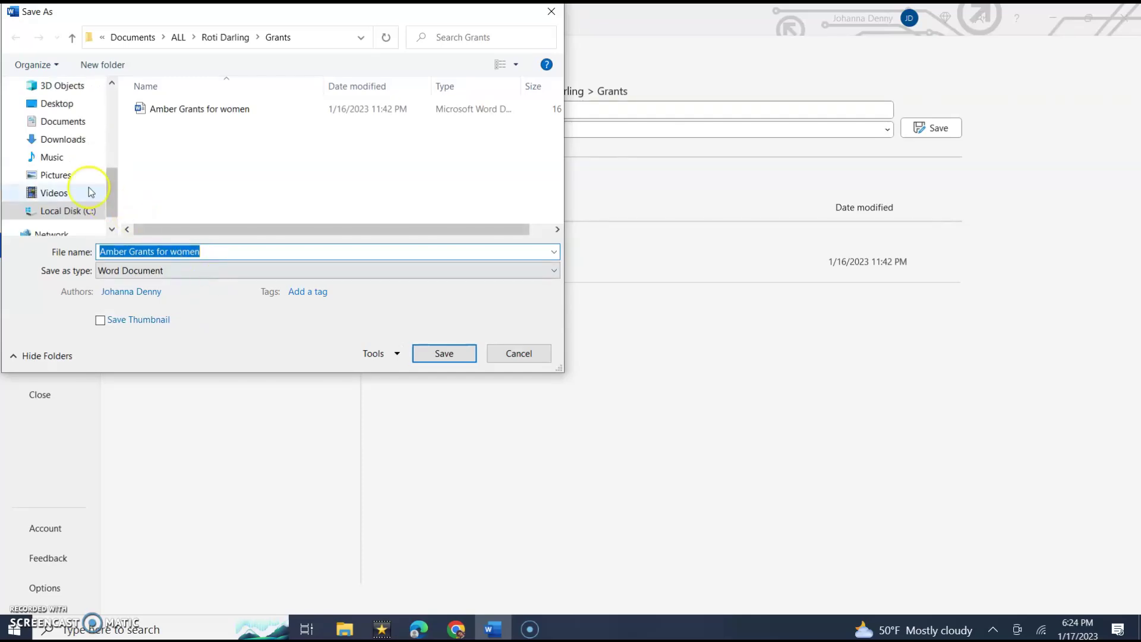
{"action": "left_click_drag", "start_coordinate": [108, 177], "coordinate": [111, 100]}
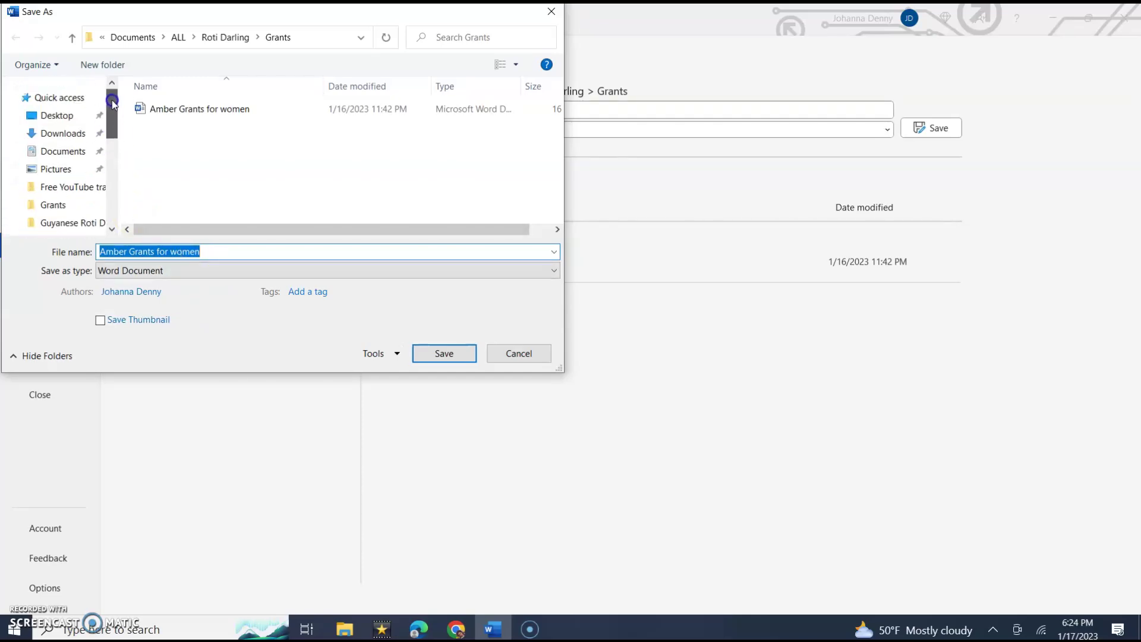
{"action": "left_click", "coordinate": [60, 153]}
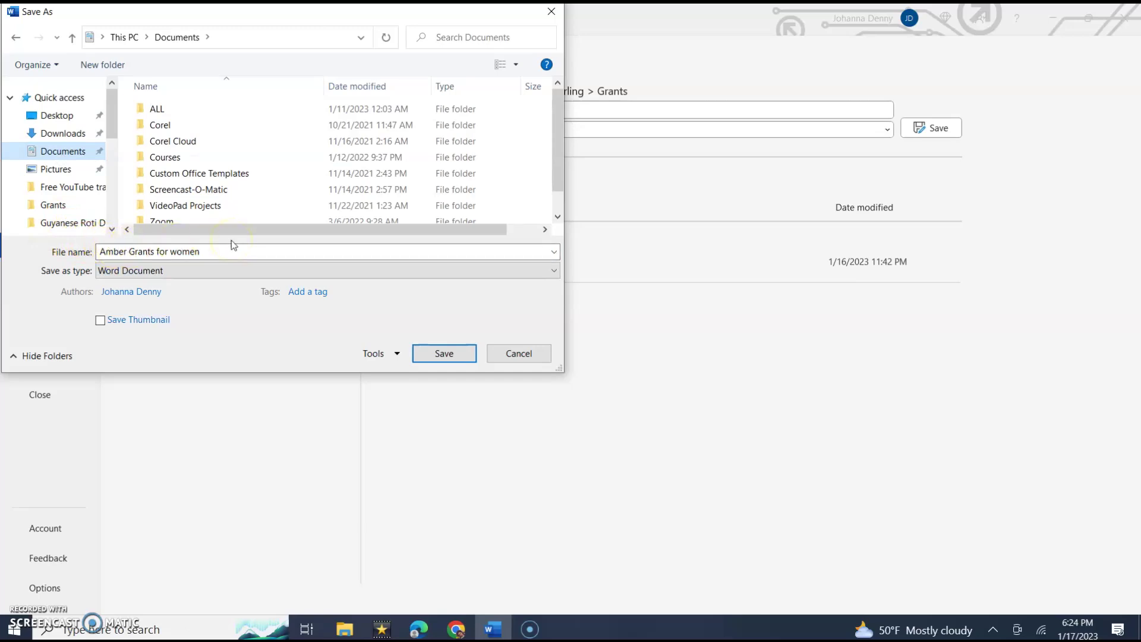
{"action": "left_click", "coordinate": [458, 356]}
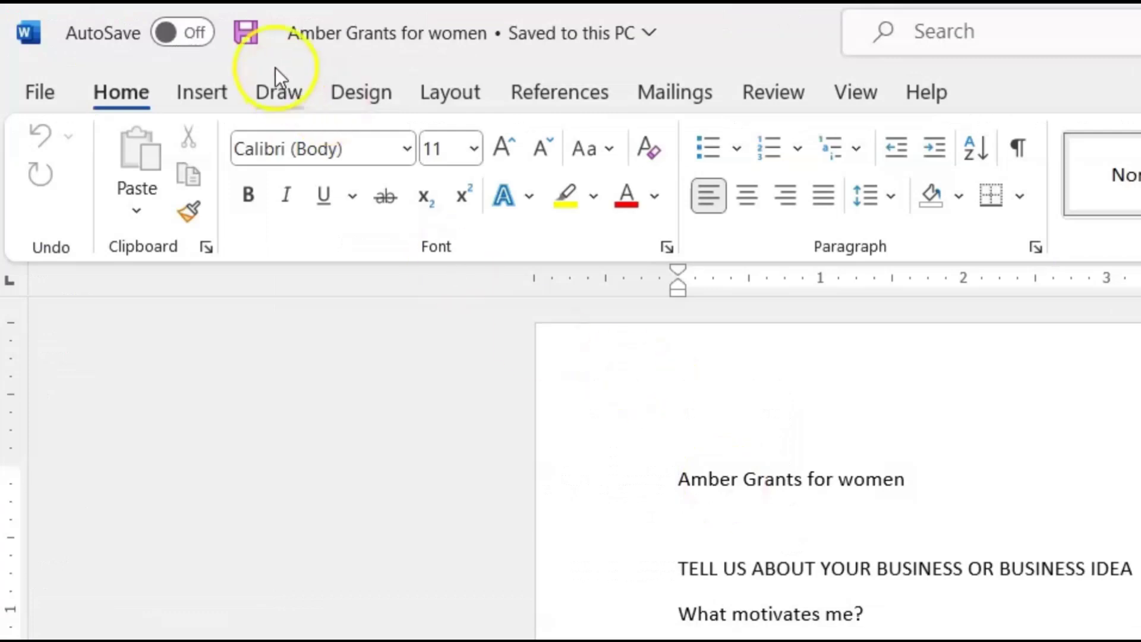
Save the document again from the Quick Access Toolbar, leaving AutoSave off.
{"action": "left_click", "coordinate": [247, 32]}
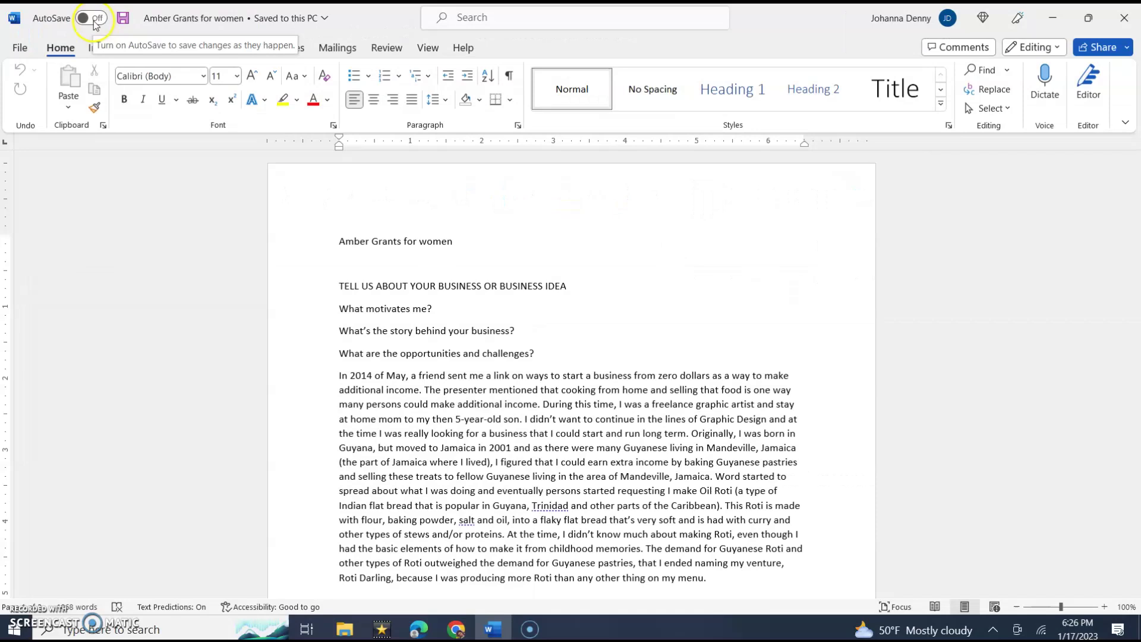
{"action": "left_click", "coordinate": [98, 19]}
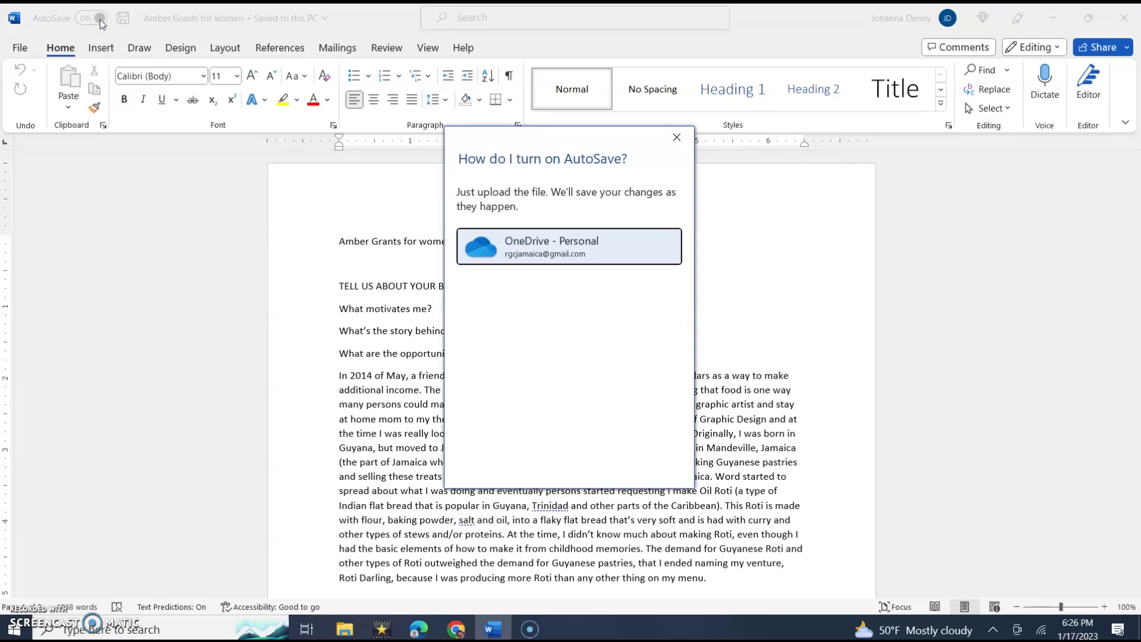
{"action": "left_click", "coordinate": [100, 22]}
{"action": "left_click", "coordinate": [100, 21]}
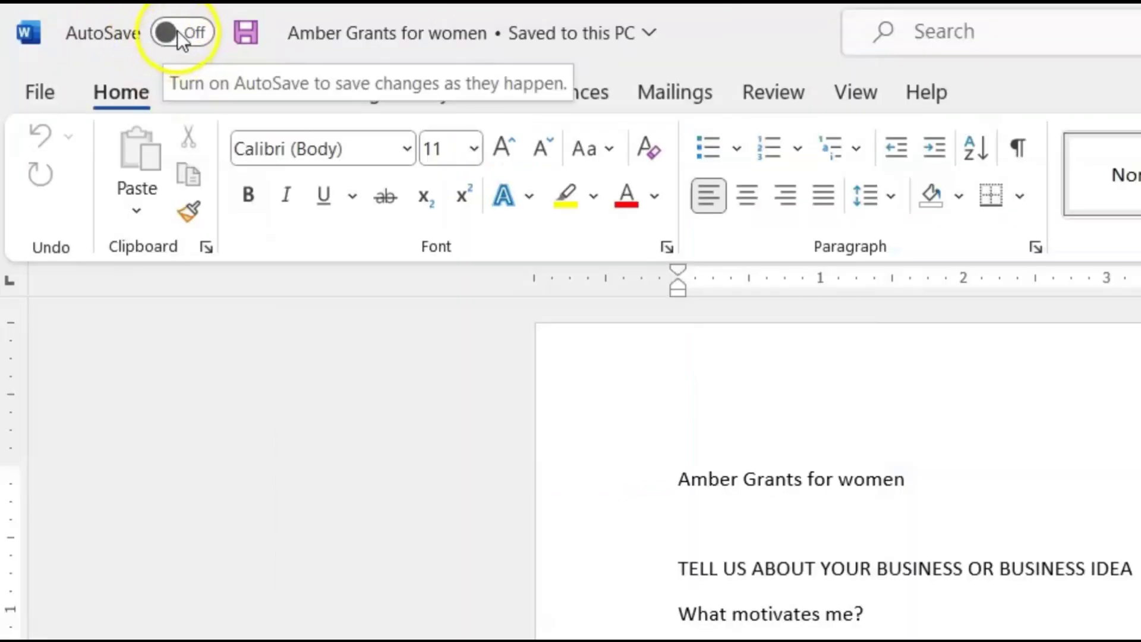